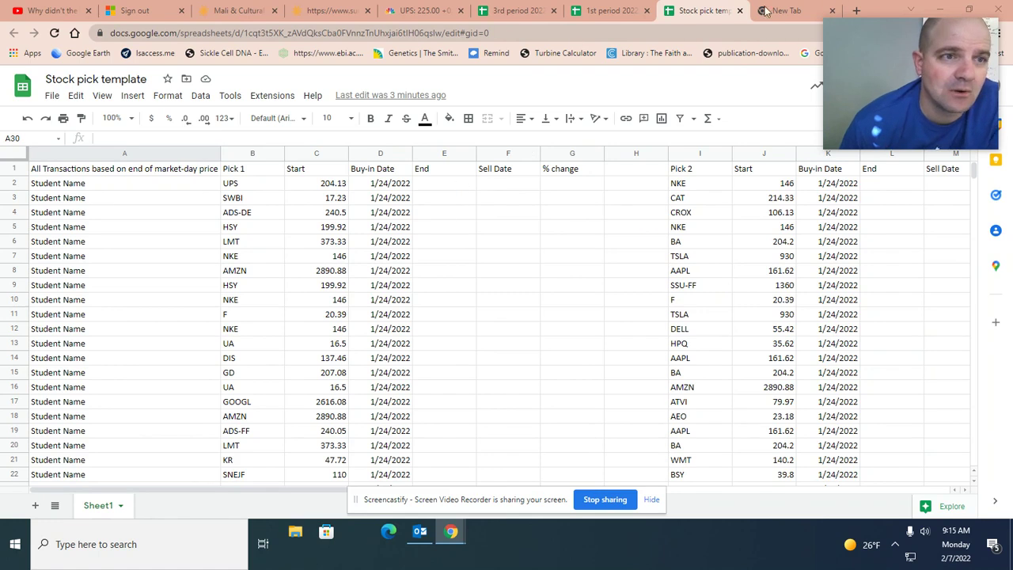
Switch to the CNBC quote page for UPS and find the previous close in its key stats
left_click(424, 10)
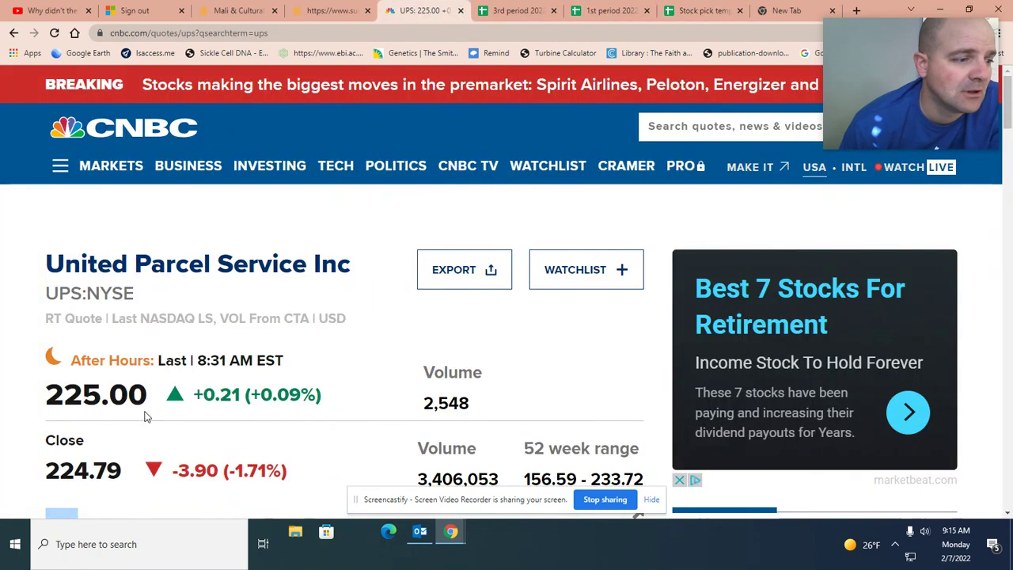
scroll(161, 380, "down", 3)
scroll(215, 368, "down", 3)
scroll(134, 475, "down", 3)
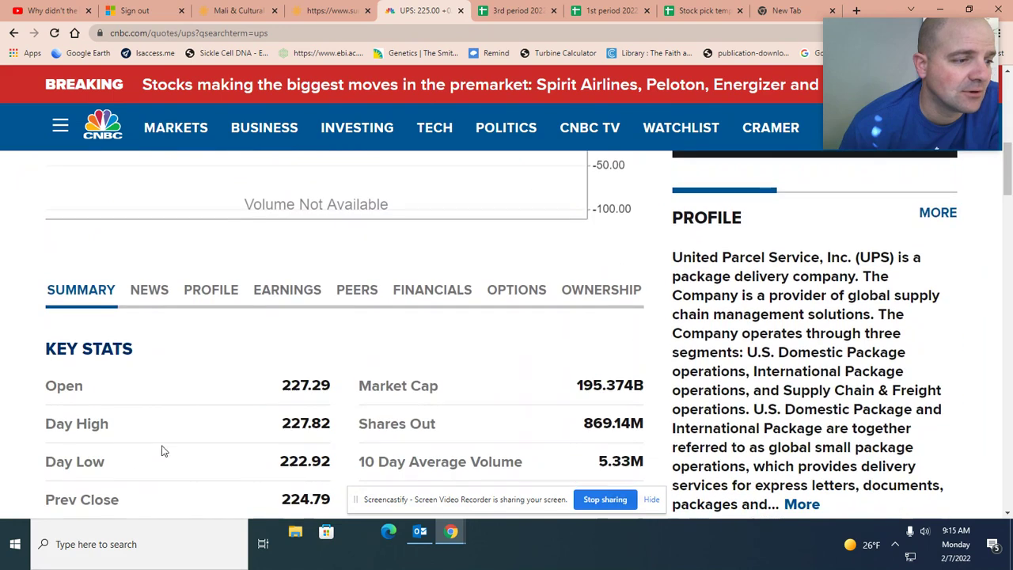
scroll(134, 358, "down", 2)
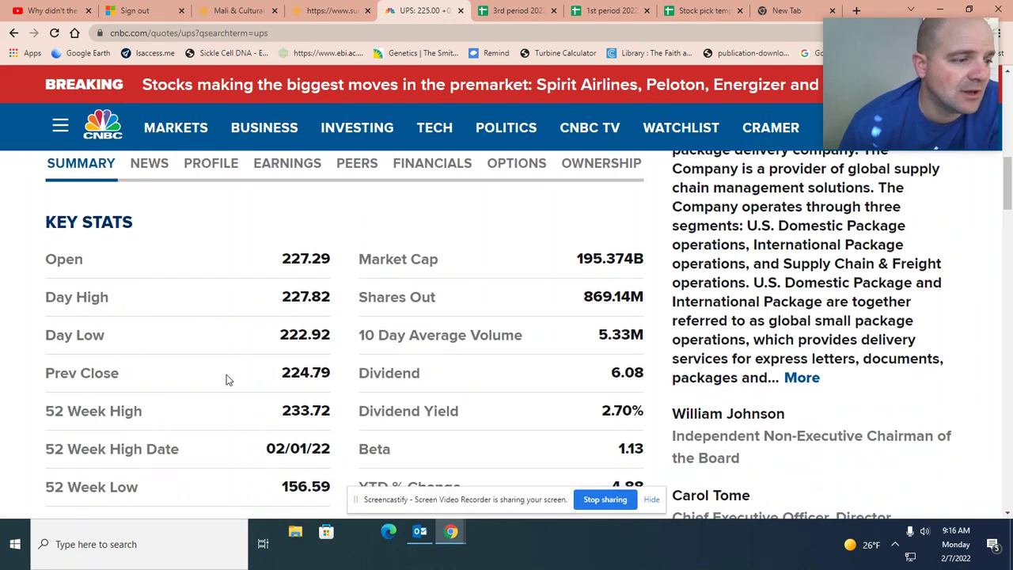
Return to the Stock pick template spreadsheet and enter 224.79 as the Pick 1 End price for UPS in E2
left_click(700, 12)
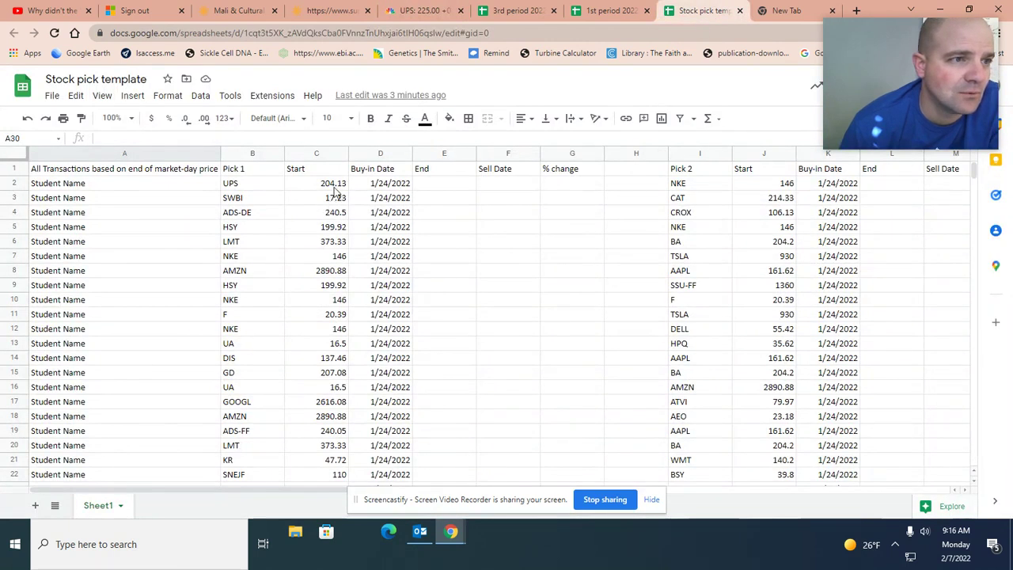
left_click(458, 183)
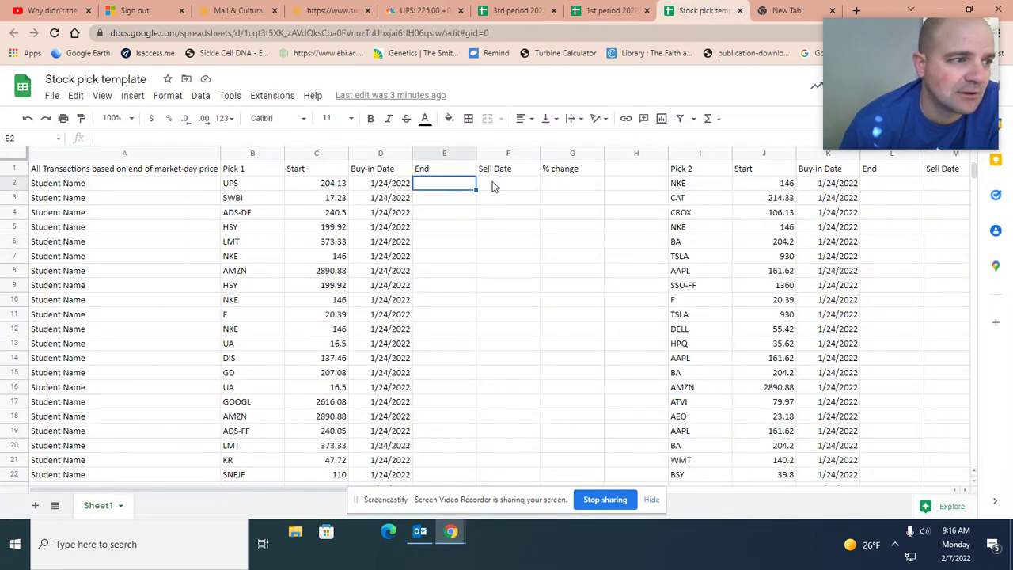
type("224.79")
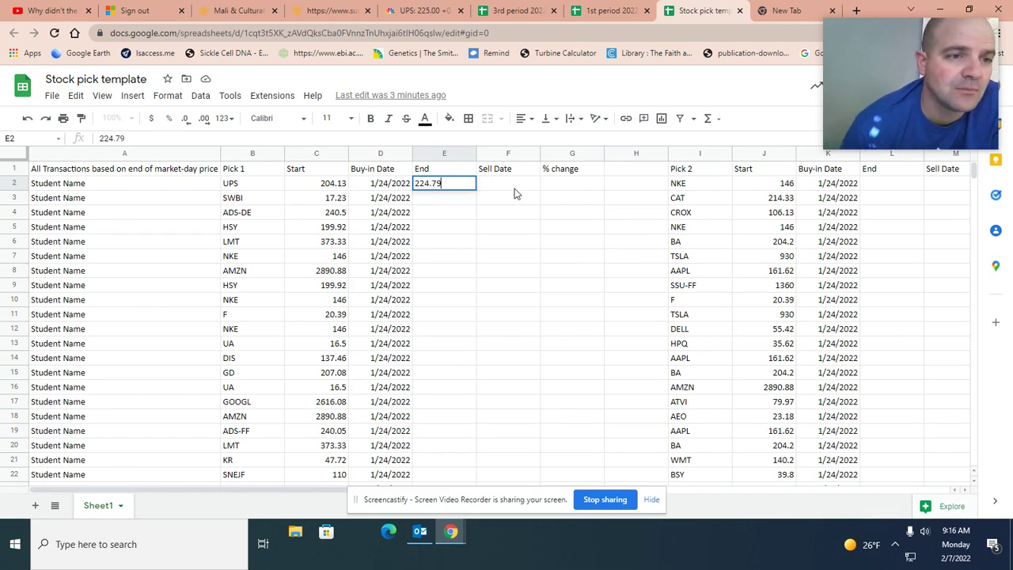
left_click(515, 193)
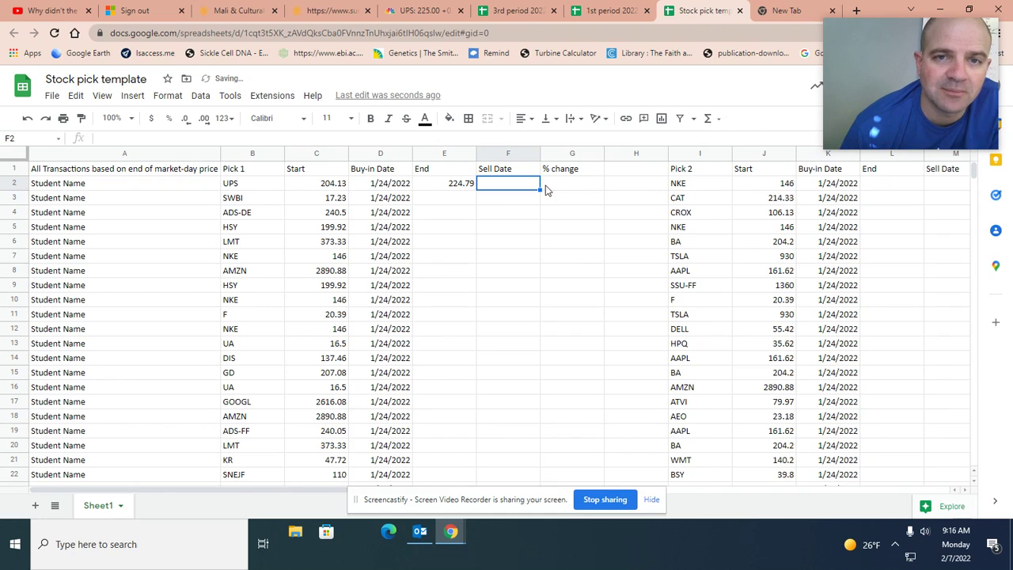
Enter the percent change formula =(E2-C2)/C2*100 in G2 for the UPS pick
left_click(578, 186)
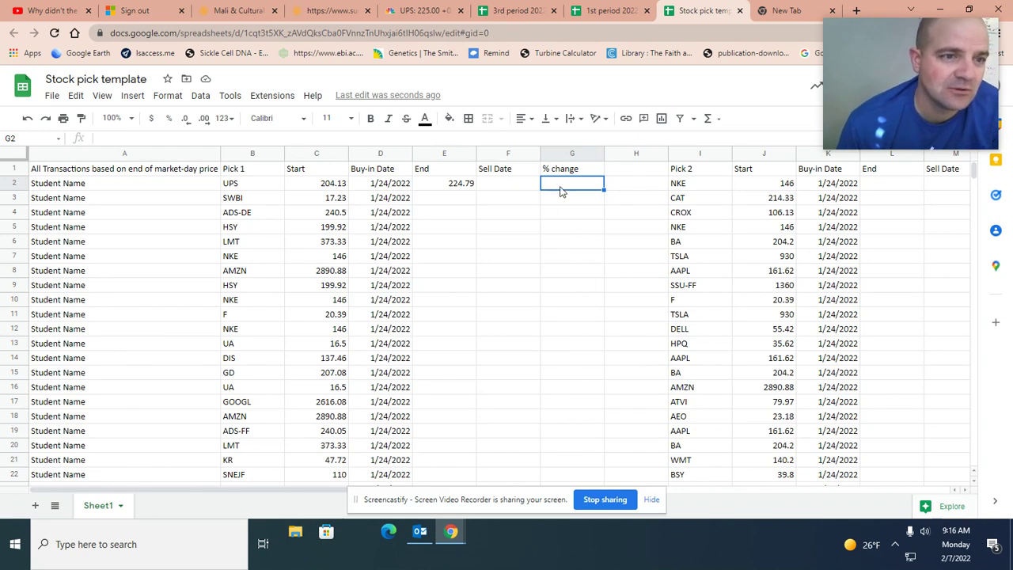
type("=")
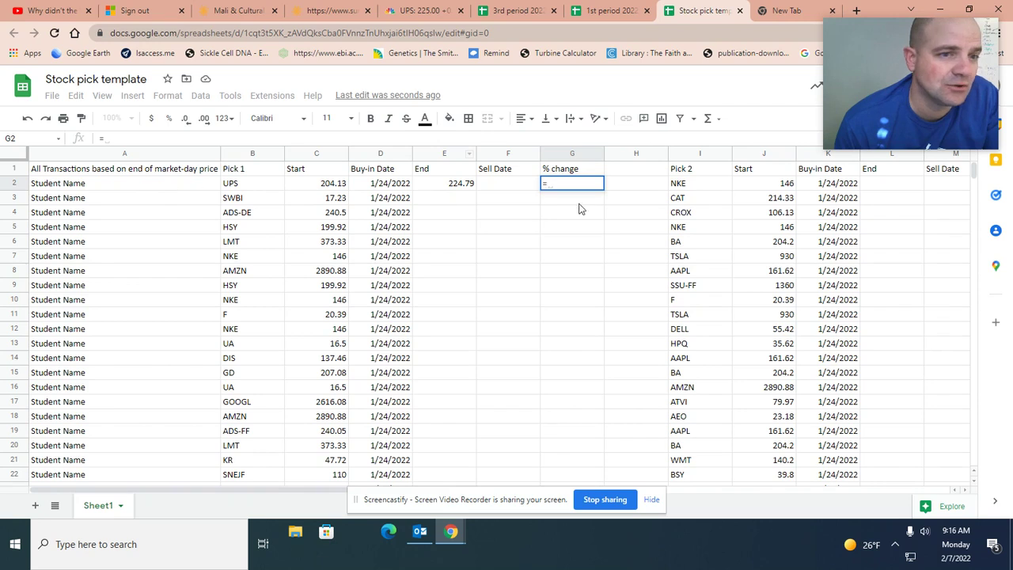
type("(")
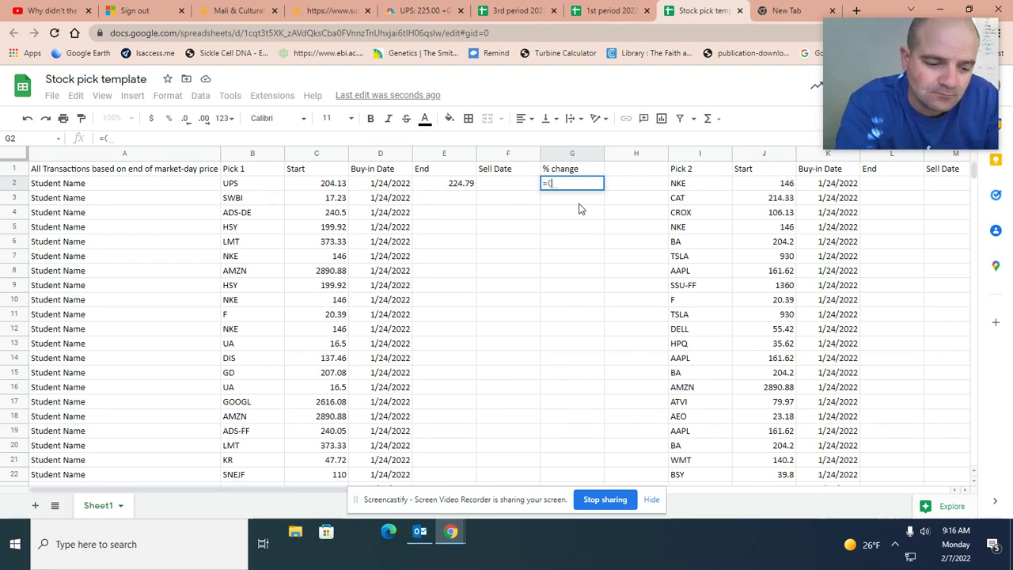
type("E")
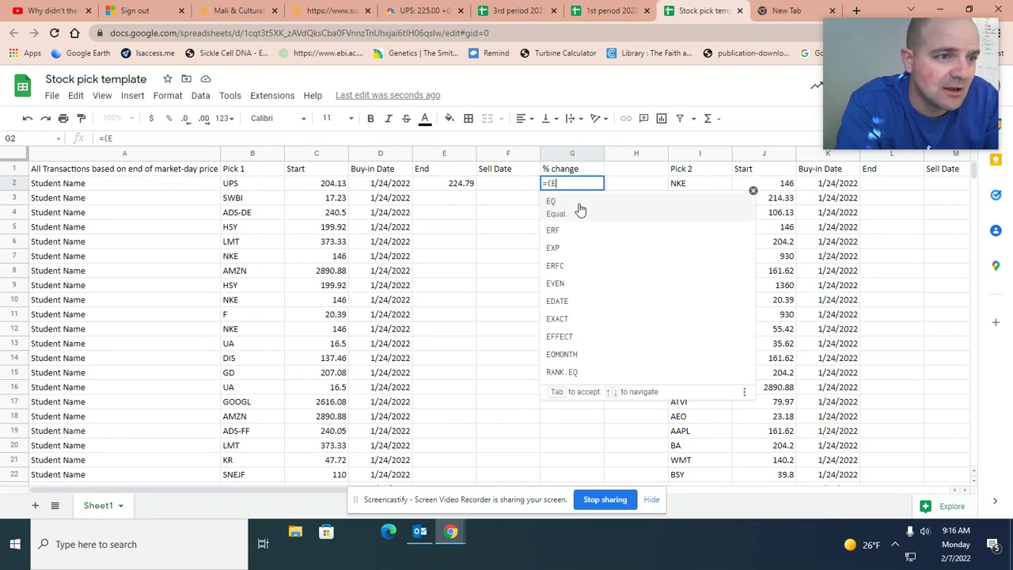
type("2")
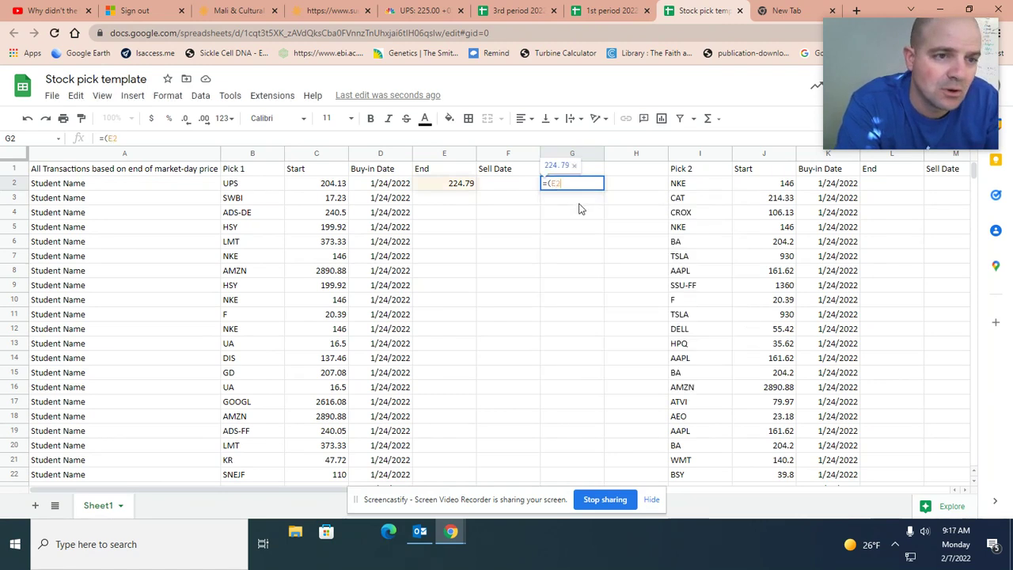
type("-")
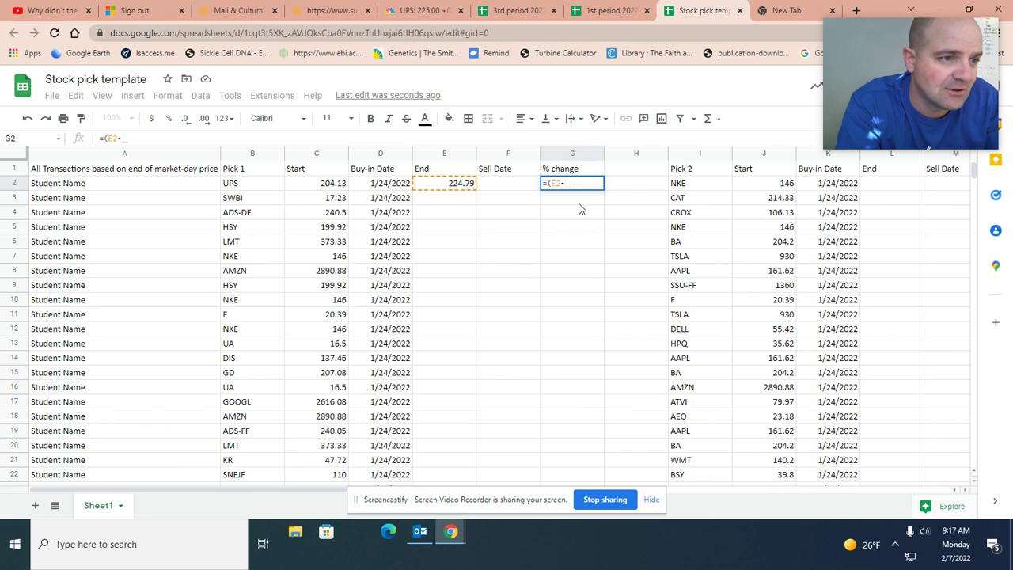
type("C2")
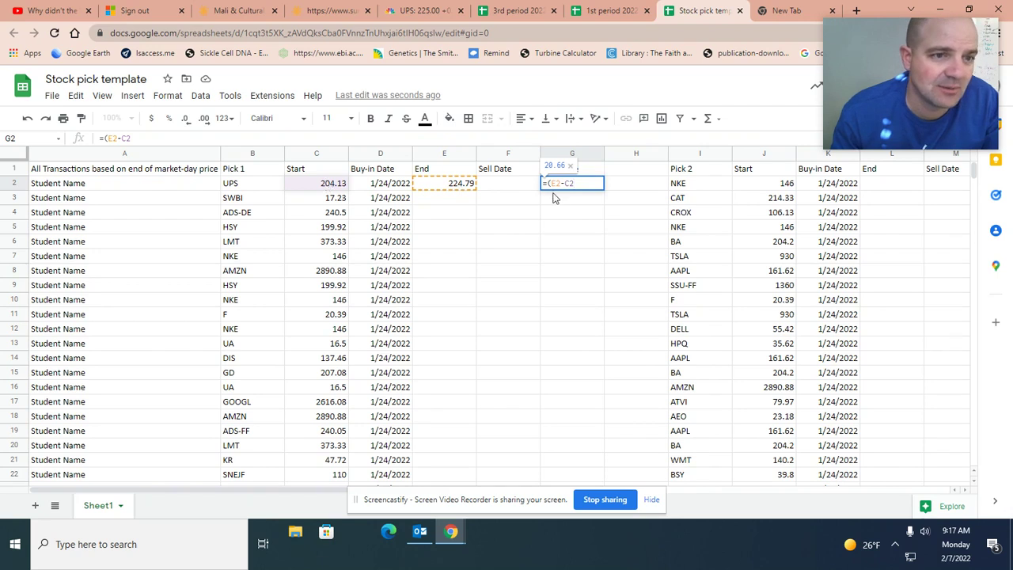
type(")")
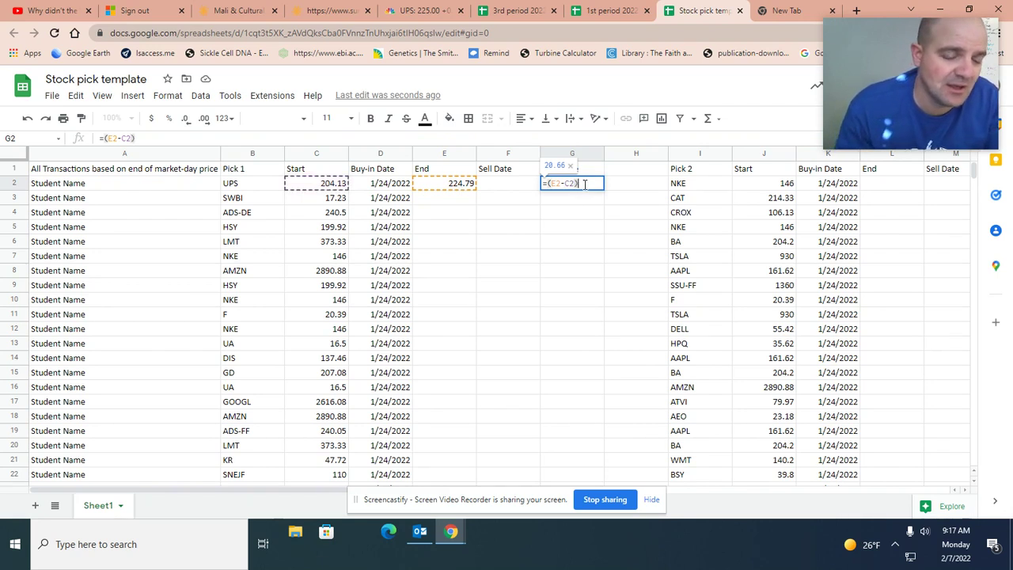
type("/")
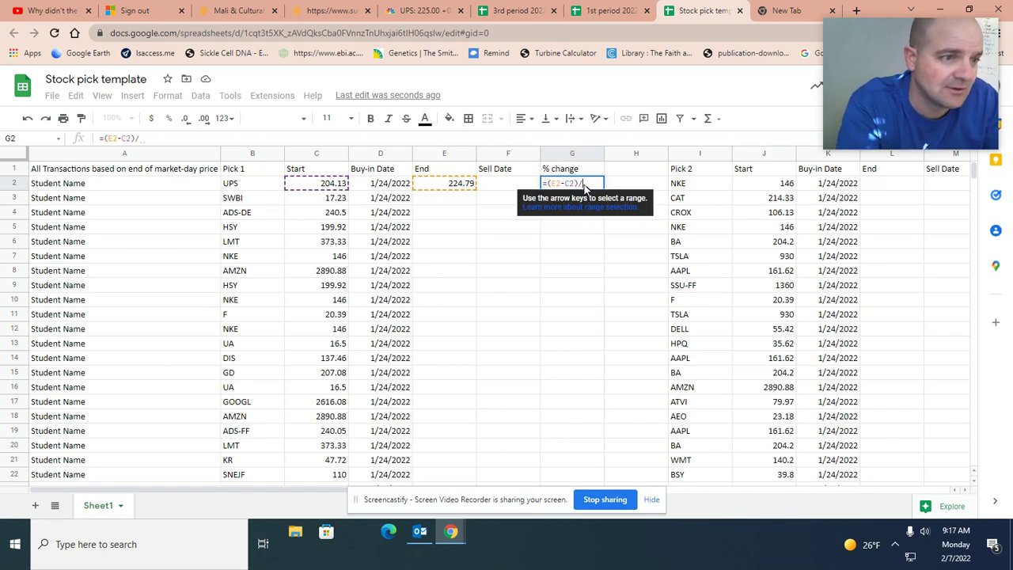
type("C2")
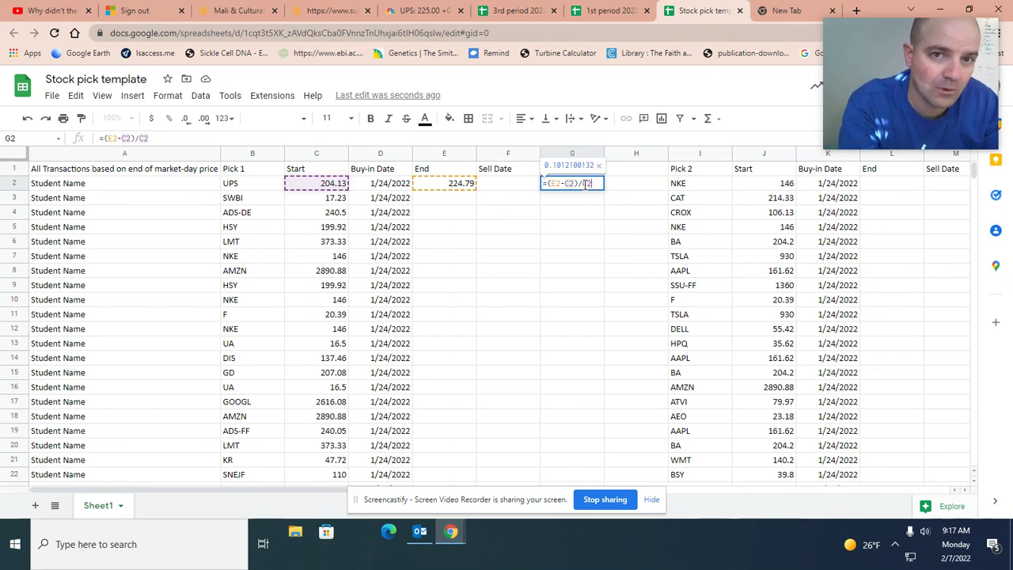
type("8")
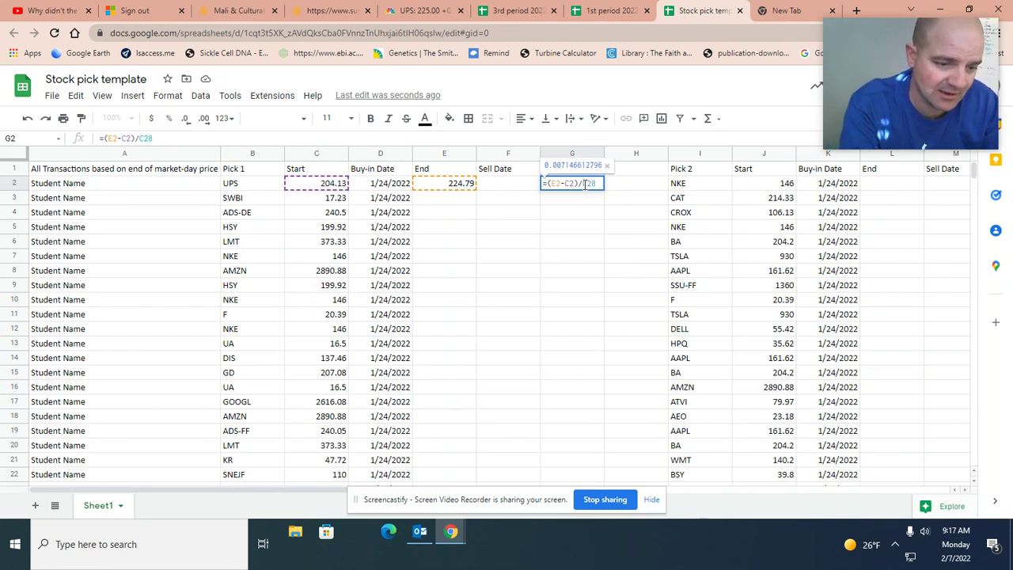
key("BackSpace")
type("*100")
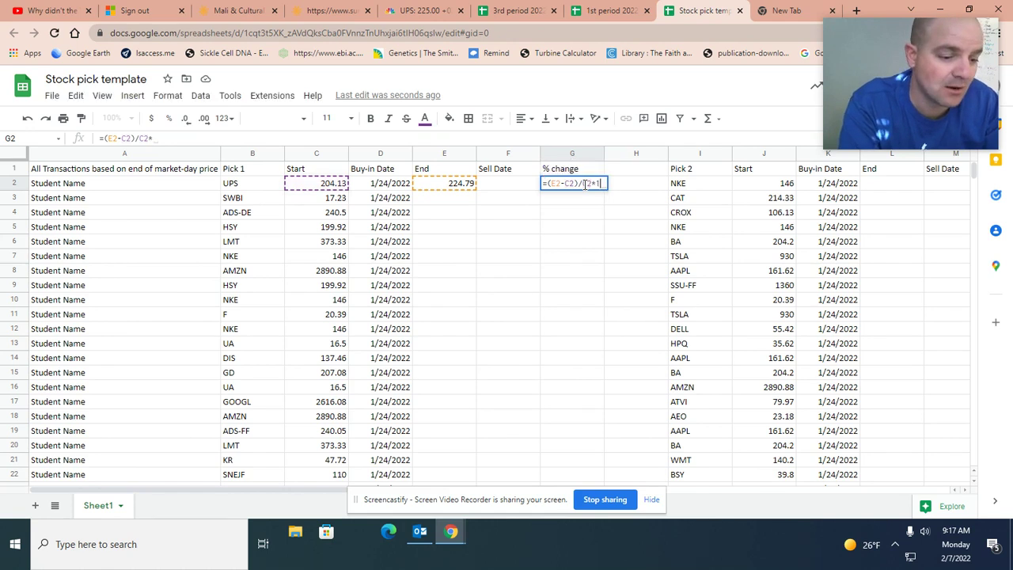
left_click(587, 217)
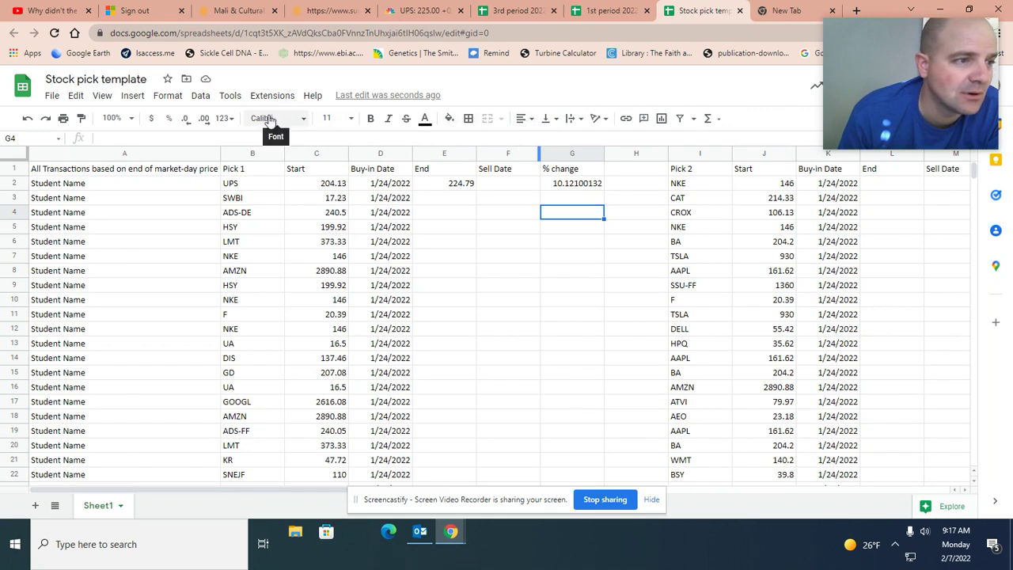
Reduce the percent change in G2 to one decimal place
left_click(588, 185)
left_click(184, 118)
left_click(184, 119)
left_click(185, 119)
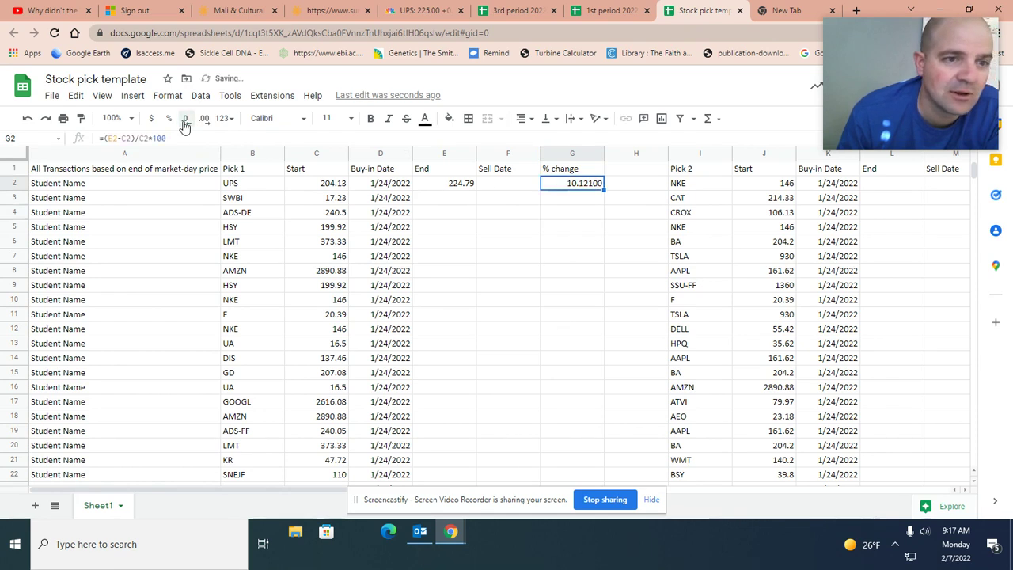
left_click(184, 119)
left_click(184, 119)
left_click(185, 119)
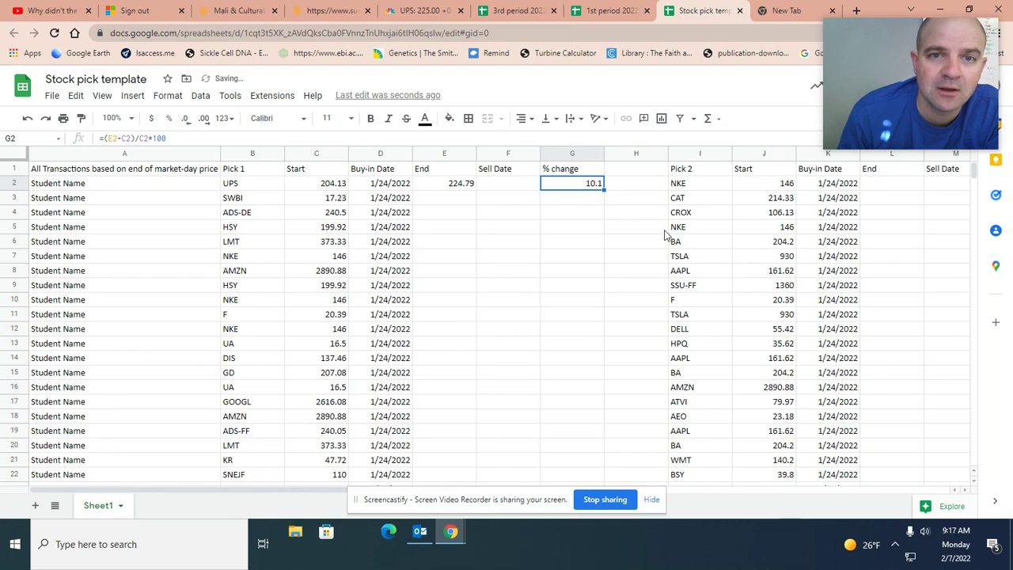
left_click(589, 216)
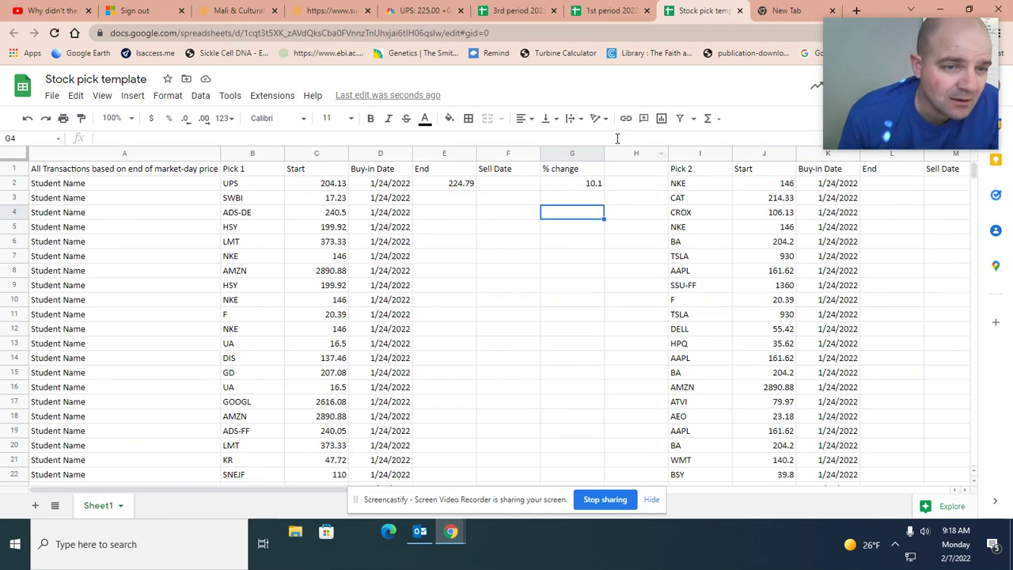
Copy the percent change formula from G2 into G3:G29 for the remaining Pick 1 rows
left_click(590, 188)
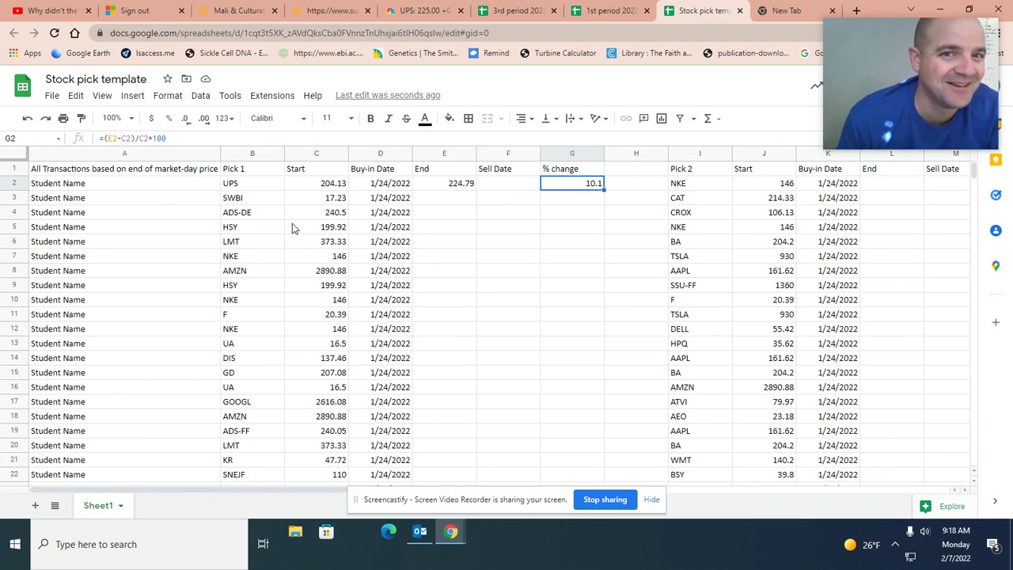
right_click(592, 187)
left_click(623, 198)
left_click(565, 204)
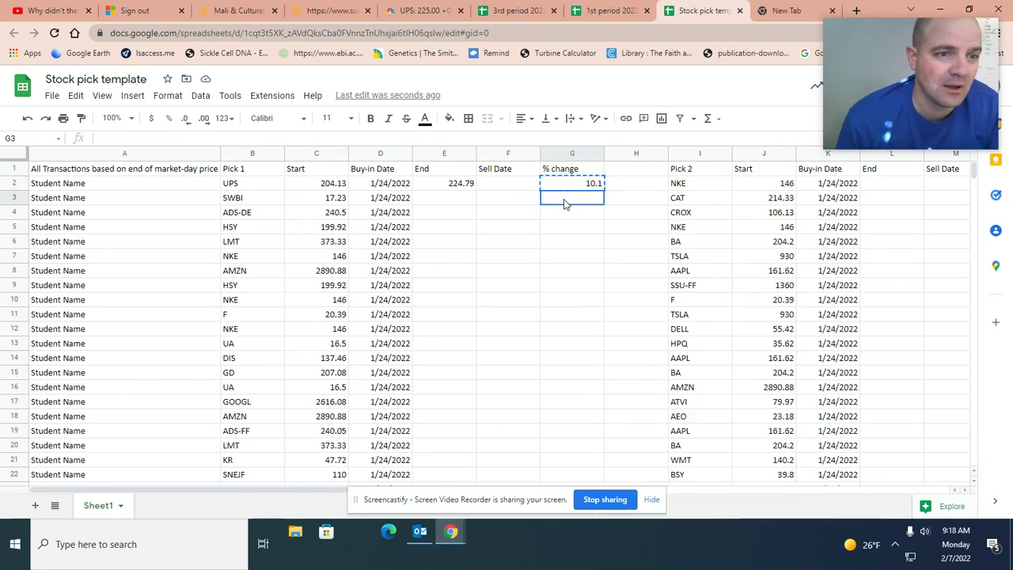
left_click_drag(565, 204, 575, 369)
right_click(577, 344)
left_click(610, 217)
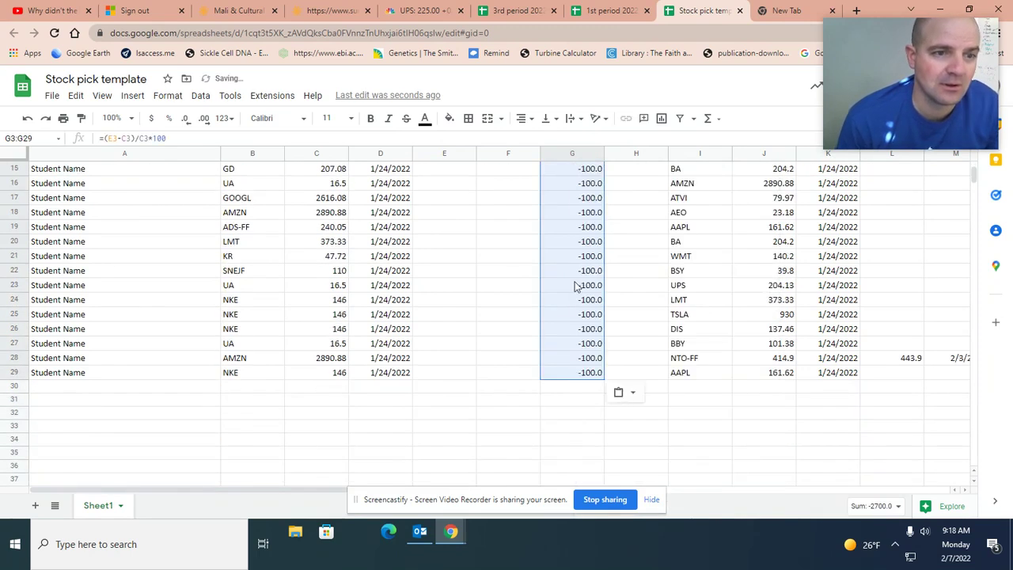
Check the row references of the copied percent change formulas in G8, G11, G13 and G17
scroll(578, 288, "up", 5)
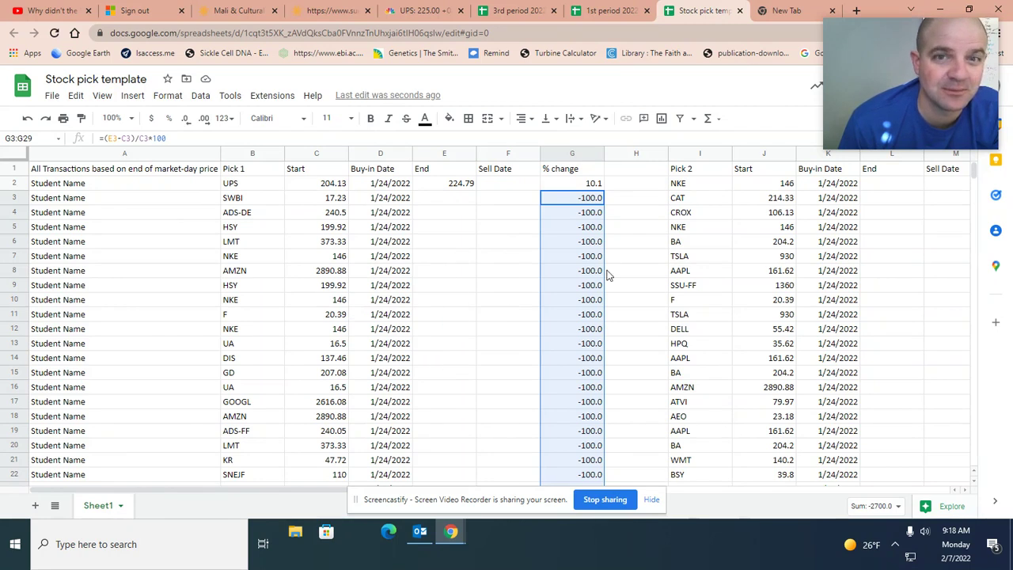
left_click(589, 273)
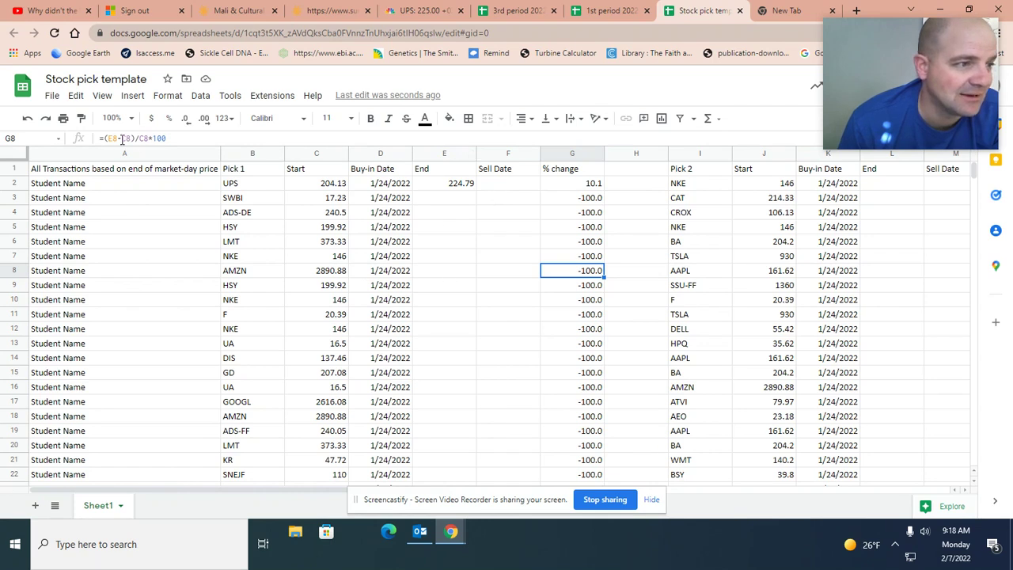
left_click(588, 316)
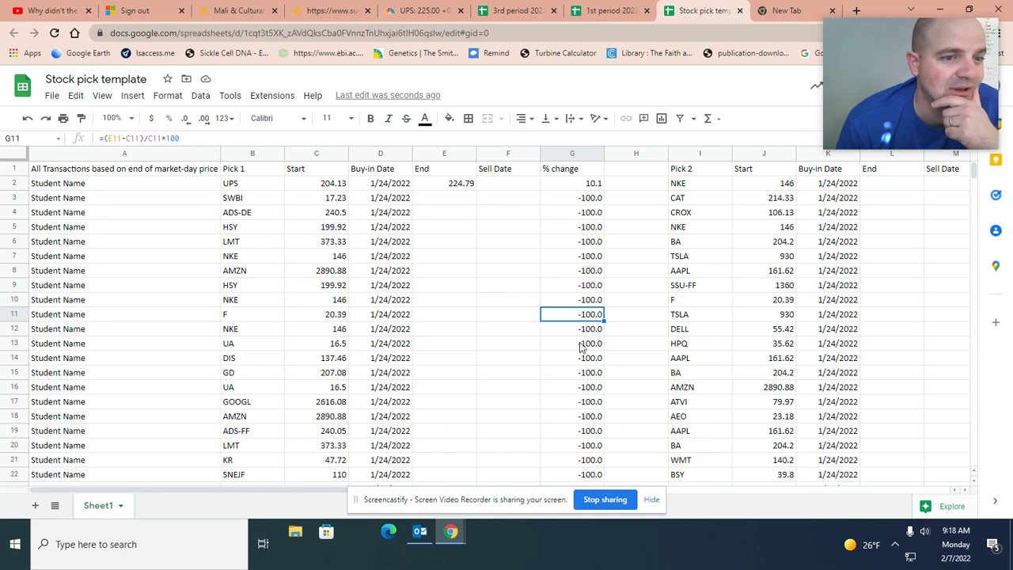
left_click(582, 345)
left_click(578, 402)
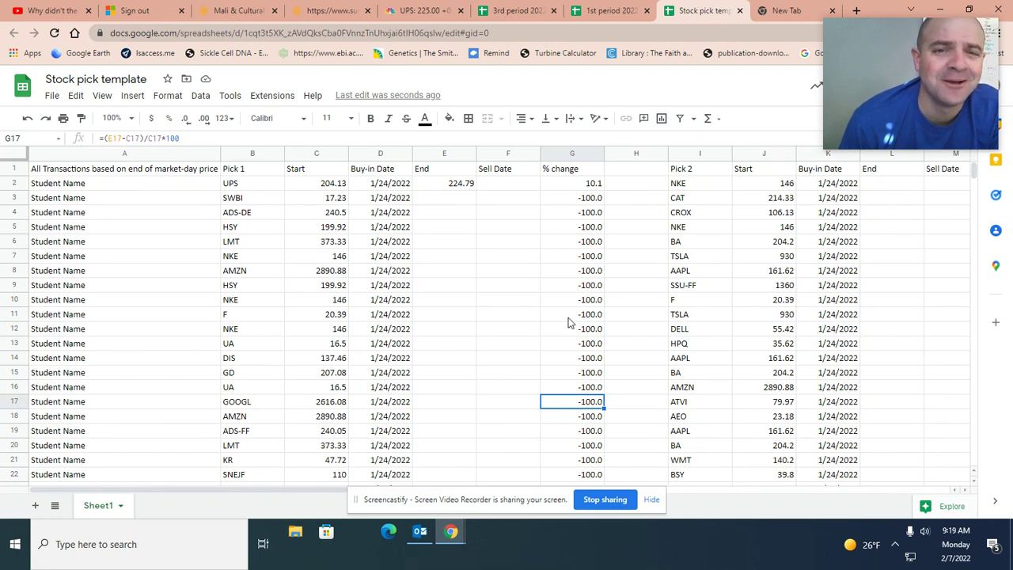
mouse_move(915, 87)
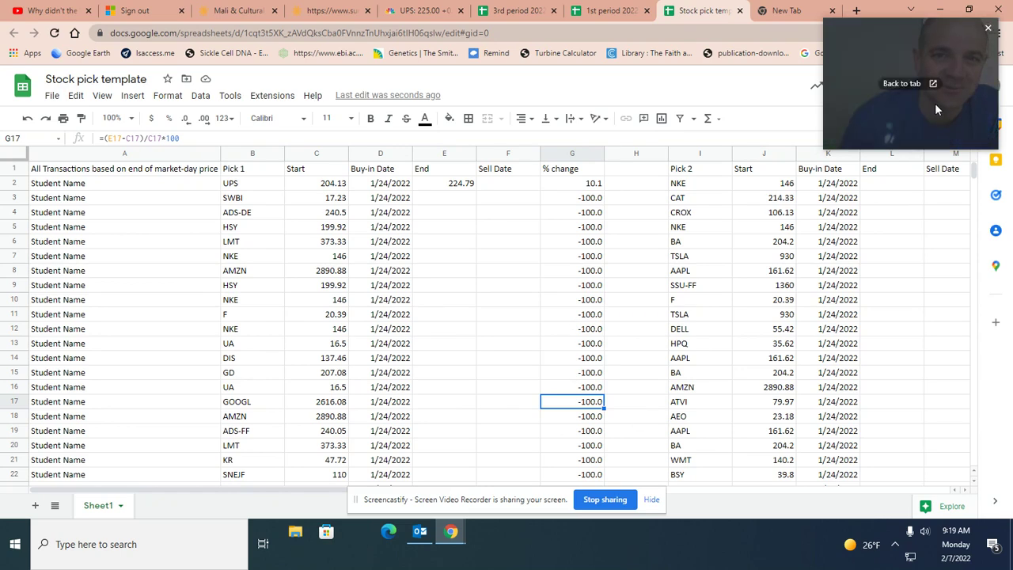